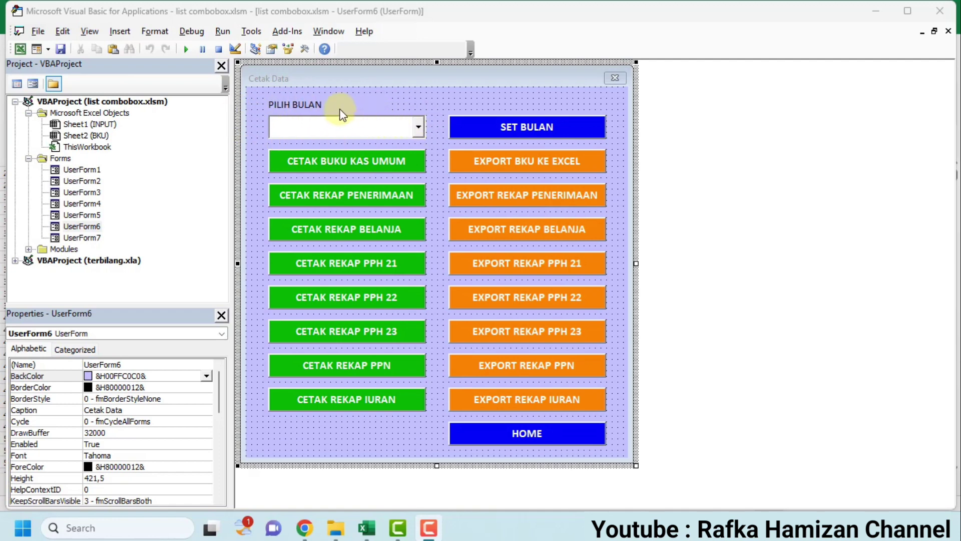
- Run the Cetak Data form and choose Juli from the PILIH BULAN month list
{"action": "left_click", "coordinate": [269, 77]}
{"action": "left_click", "coordinate": [188, 49]}
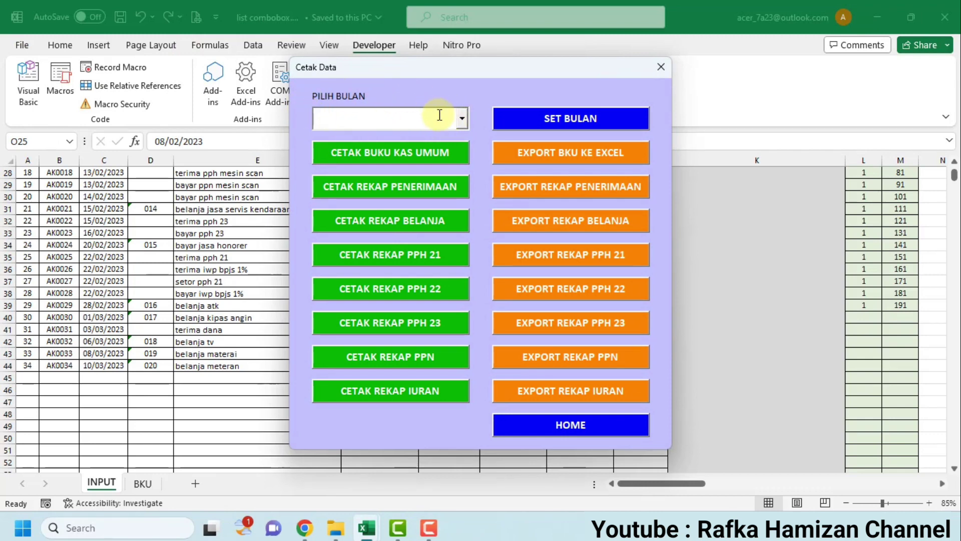
{"action": "left_click", "coordinate": [460, 122]}
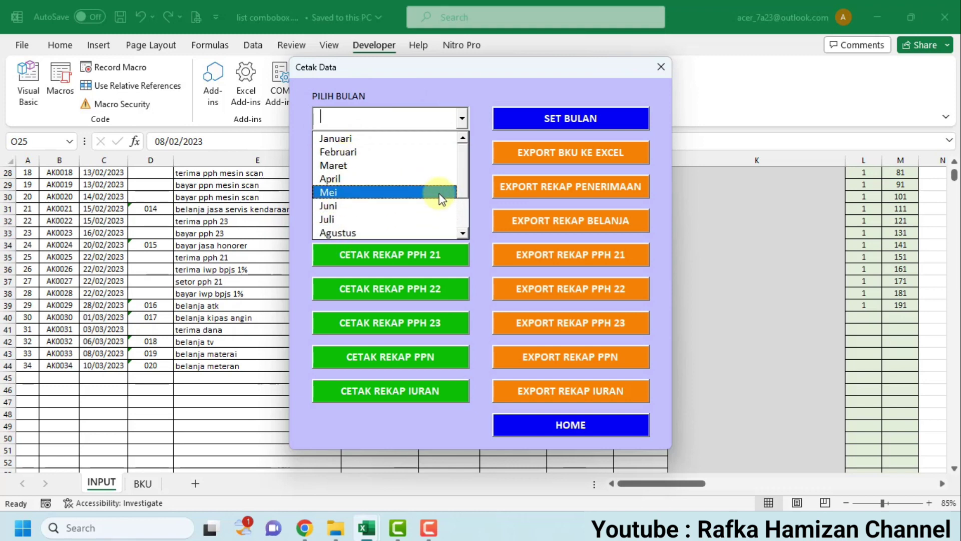
{"action": "left_click_drag", "start_coordinate": [461, 175], "coordinate": [443, 190]}
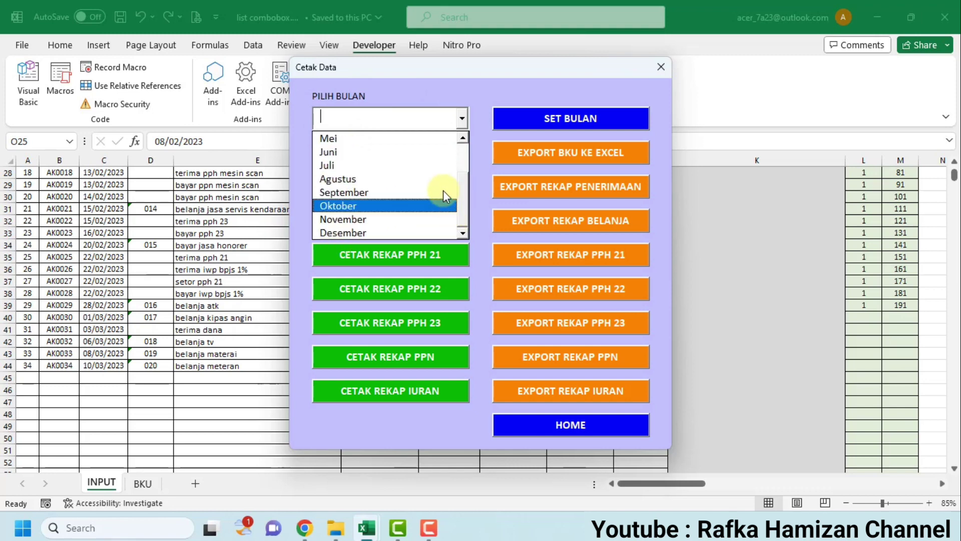
{"action": "left_click", "coordinate": [340, 165]}
- Change the chosen month to November, then to Maret
{"action": "left_click", "coordinate": [460, 121]}
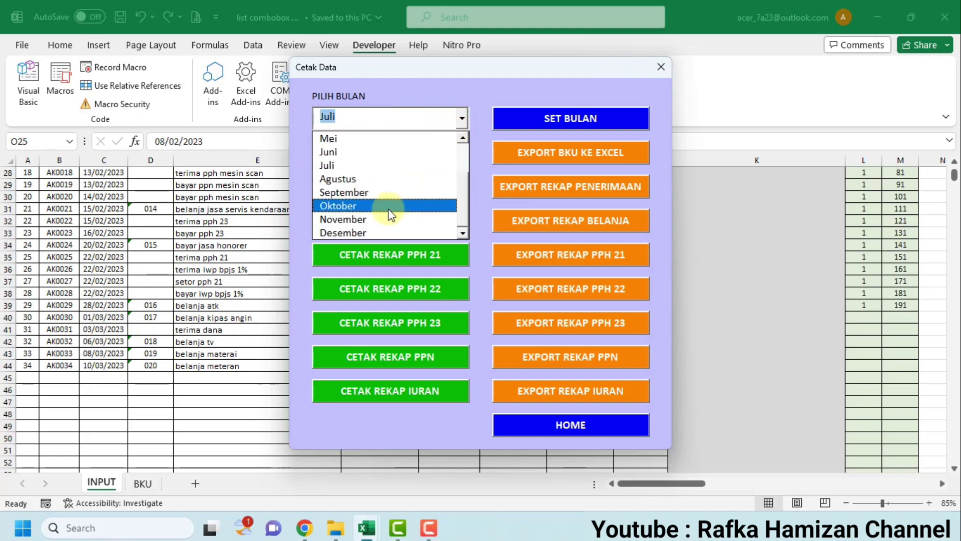
{"action": "left_click", "coordinate": [369, 219]}
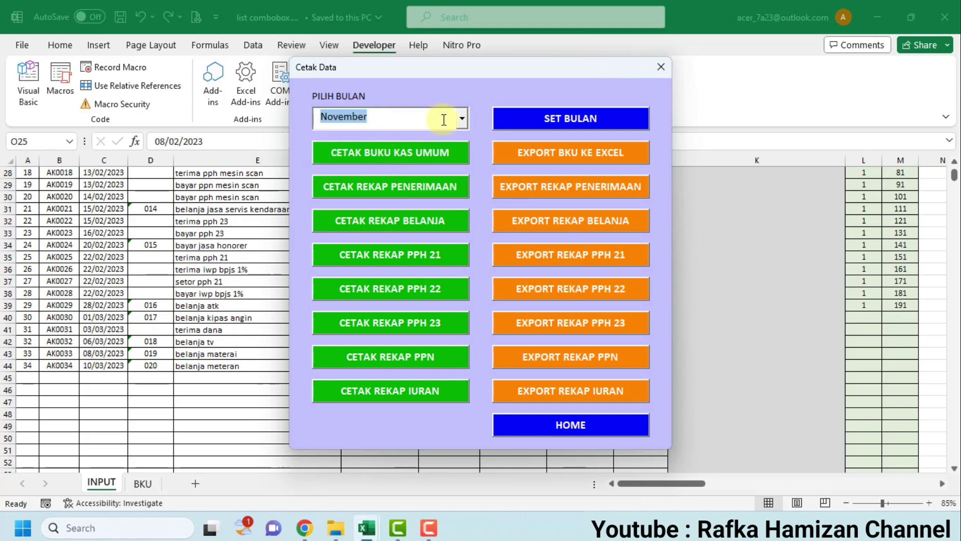
{"action": "left_click", "coordinate": [462, 119]}
{"action": "left_click_drag", "start_coordinate": [459, 179], "coordinate": [464, 153]}
{"action": "left_click", "coordinate": [415, 167]}
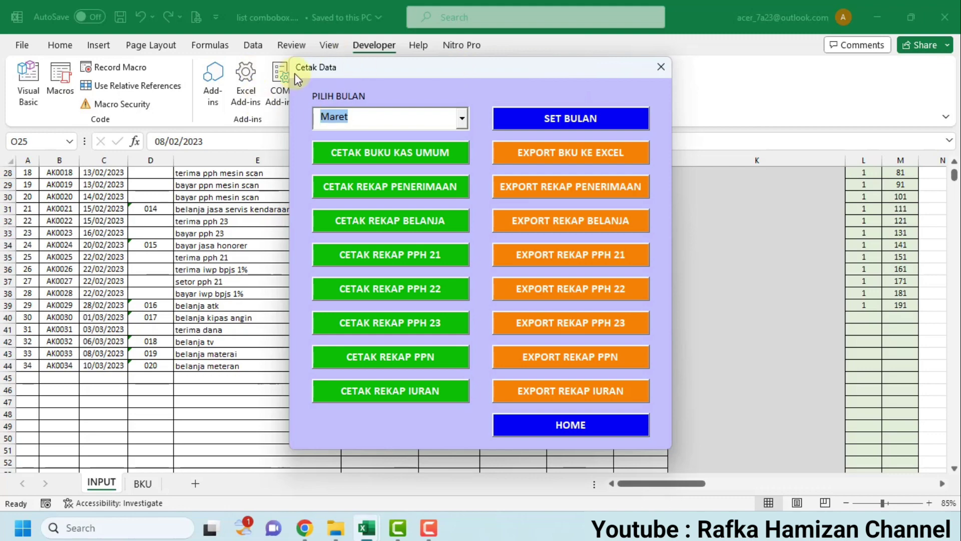
- Close the running Cetak Data form, open UserForm7 in the designer, and close the Toolbox
{"action": "left_click", "coordinate": [660, 67]}
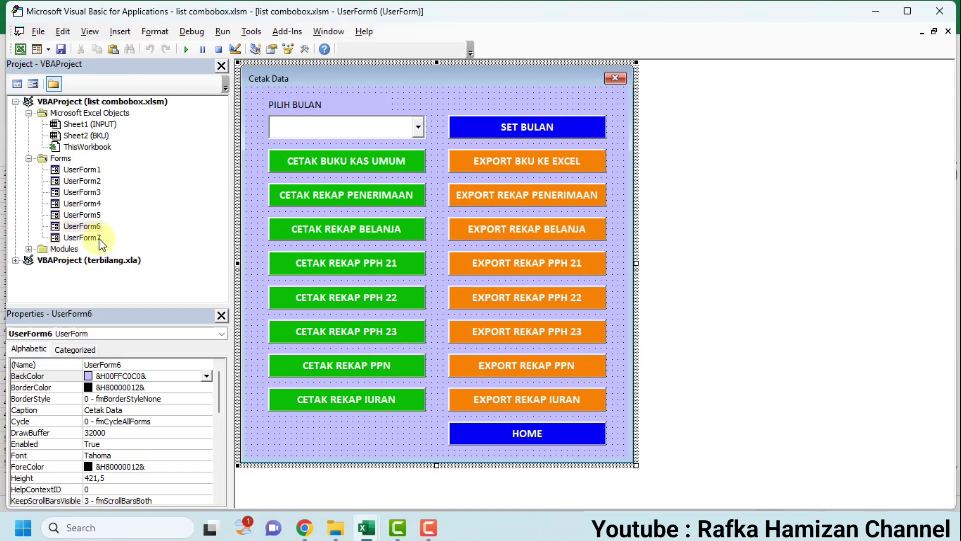
{"action": "left_click", "coordinate": [78, 239]}
{"action": "double_click", "coordinate": [78, 238]}
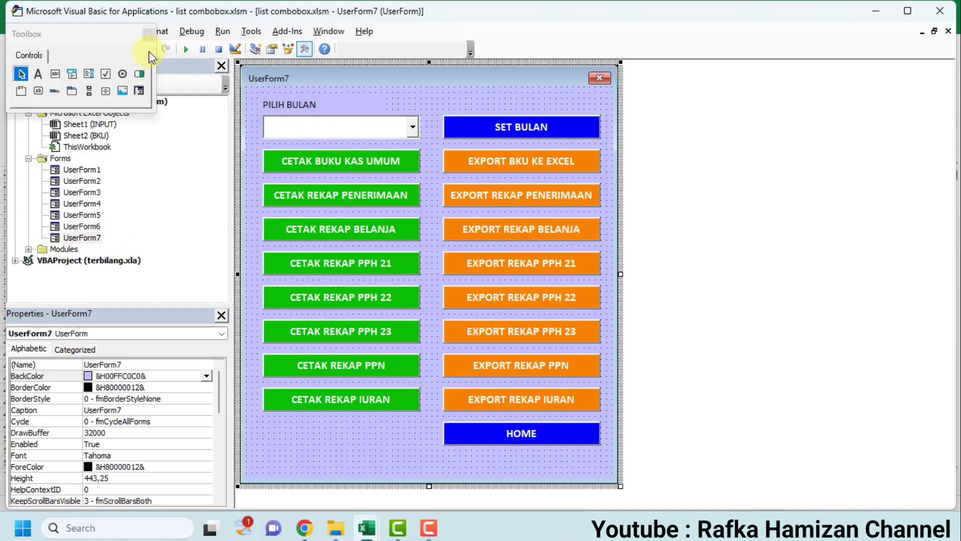
{"action": "left_click", "coordinate": [145, 35]}
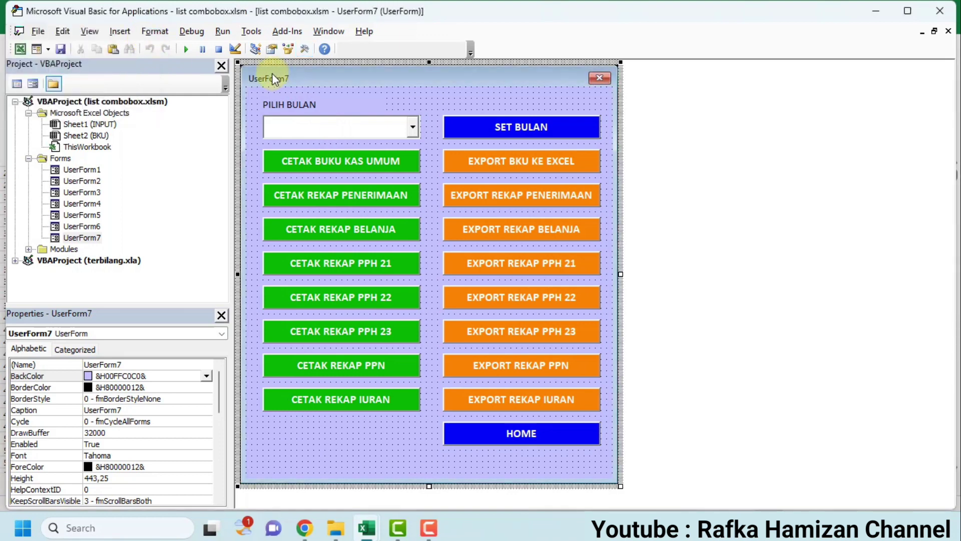
- Test-run UserForm7 to confirm its PILIH BULAN list is empty, then close it
{"action": "left_click", "coordinate": [185, 50]}
{"action": "left_click", "coordinate": [464, 108]}
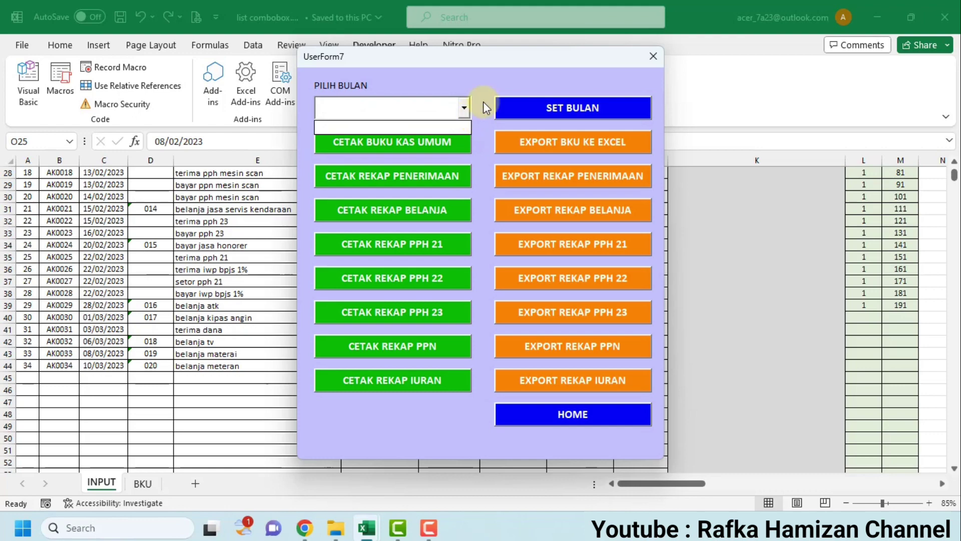
{"action": "left_click", "coordinate": [654, 53]}
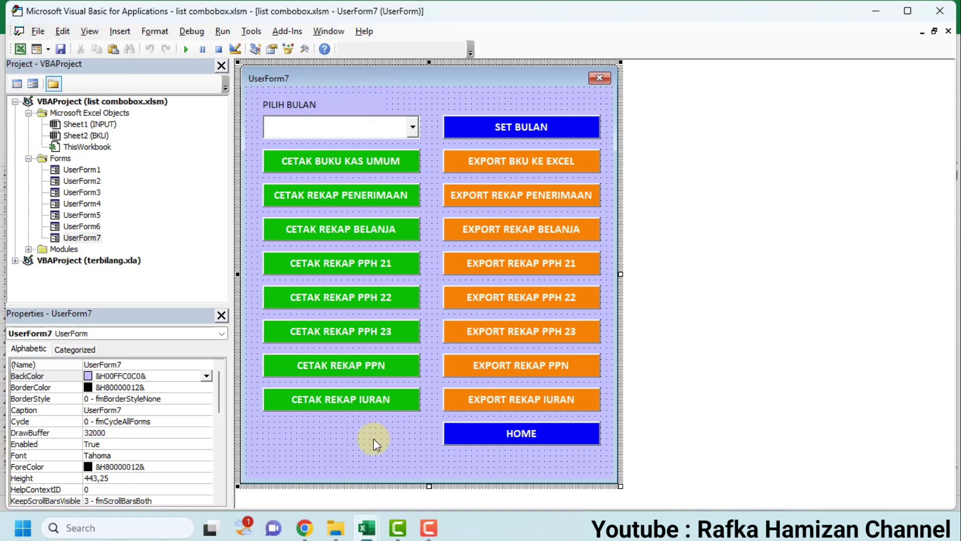
- Add a UserForm_Initialize procedure, delete the empty UserForm_Click stub, and start a With line
{"action": "double_click", "coordinate": [329, 444]}
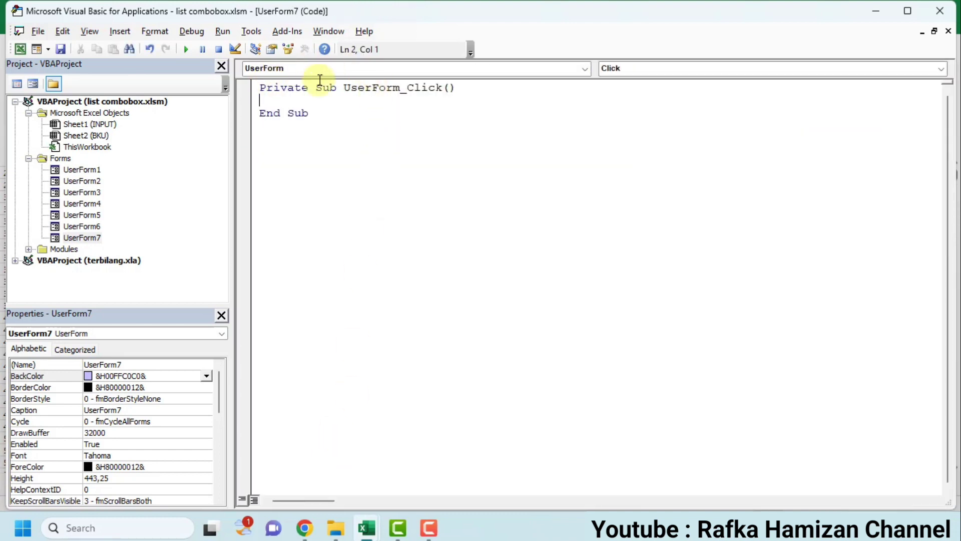
{"action": "left_click", "coordinate": [628, 73]}
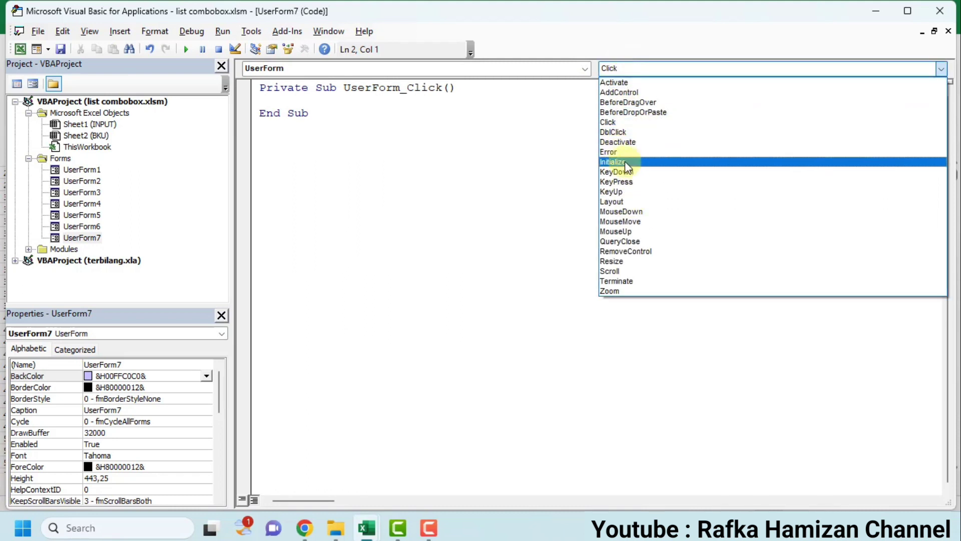
{"action": "left_click", "coordinate": [613, 162]}
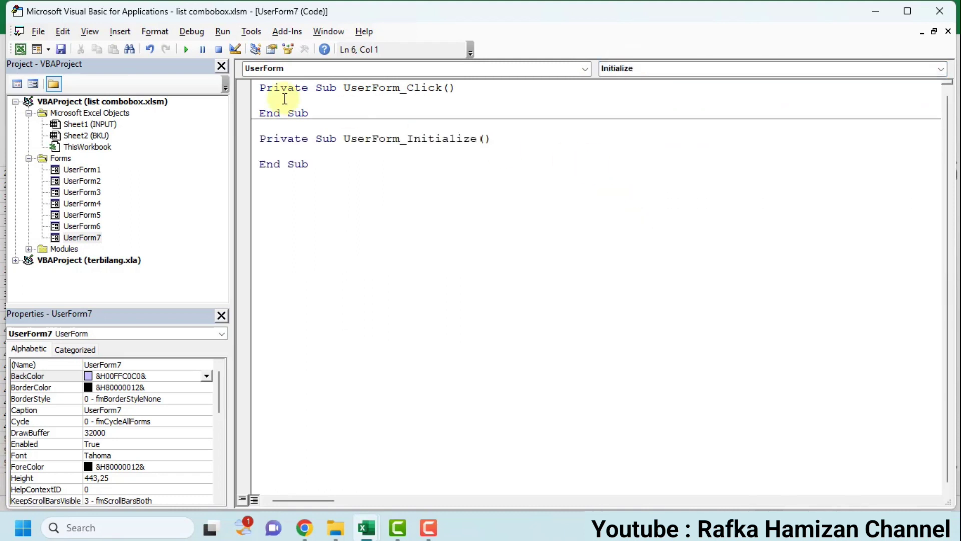
{"action": "mouse_move", "coordinate": [314, 116]}
{"action": "left_mouse_down"}
{"action": "mouse_move", "coordinate": [260, 106]}
{"action": "mouse_move", "coordinate": [252, 90]}
{"action": "left_mouse_up"}
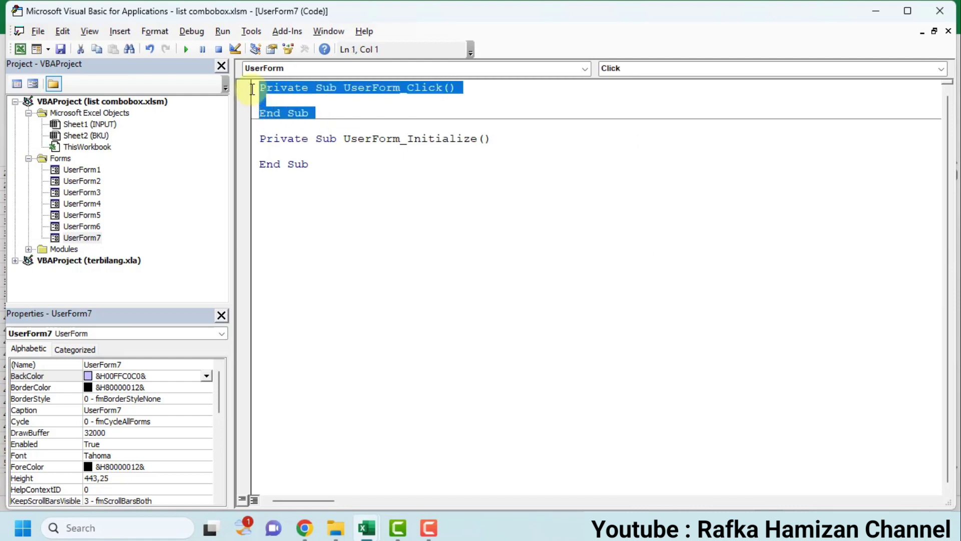
{"action": "key", "text": "Delete"}
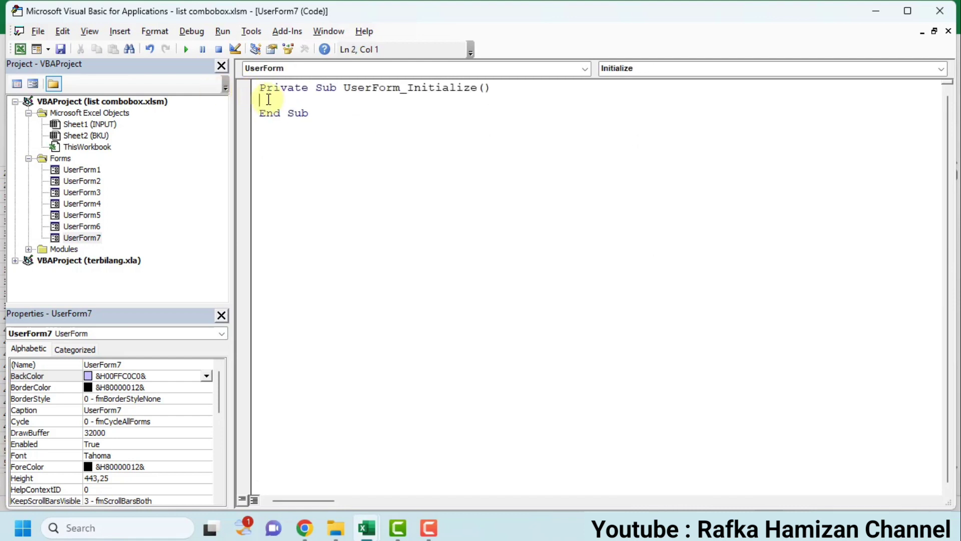
{"action": "type", "text": "with"}
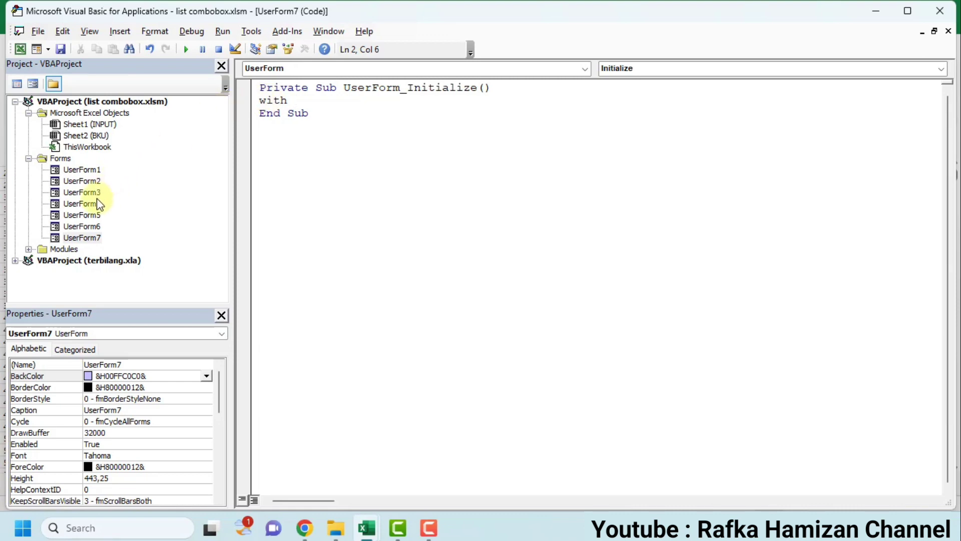
- Set the (Name) property of UserForm7's PILIH BULAN combobox to CB_BULAN
{"action": "double_click", "coordinate": [75, 237]}
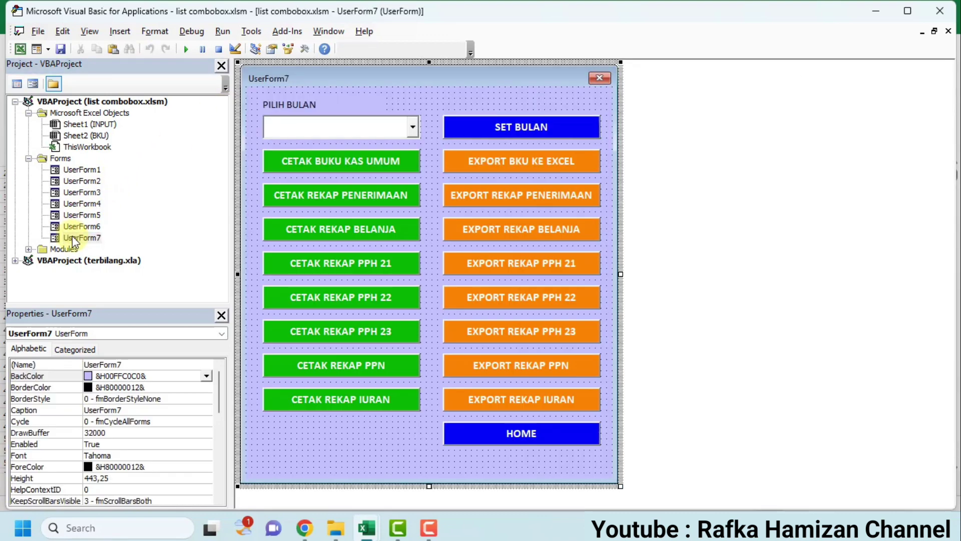
{"action": "left_click", "coordinate": [302, 125]}
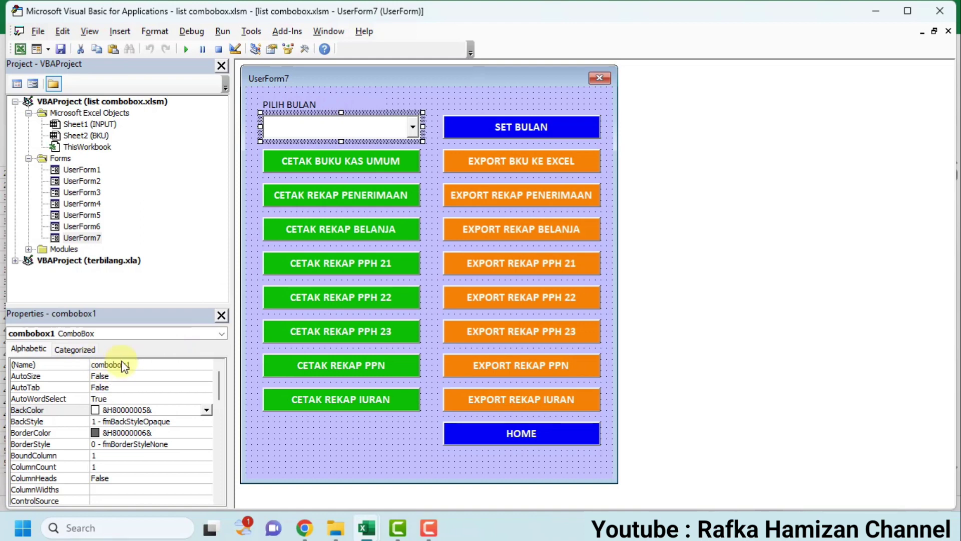
{"action": "left_click", "coordinate": [142, 366]}
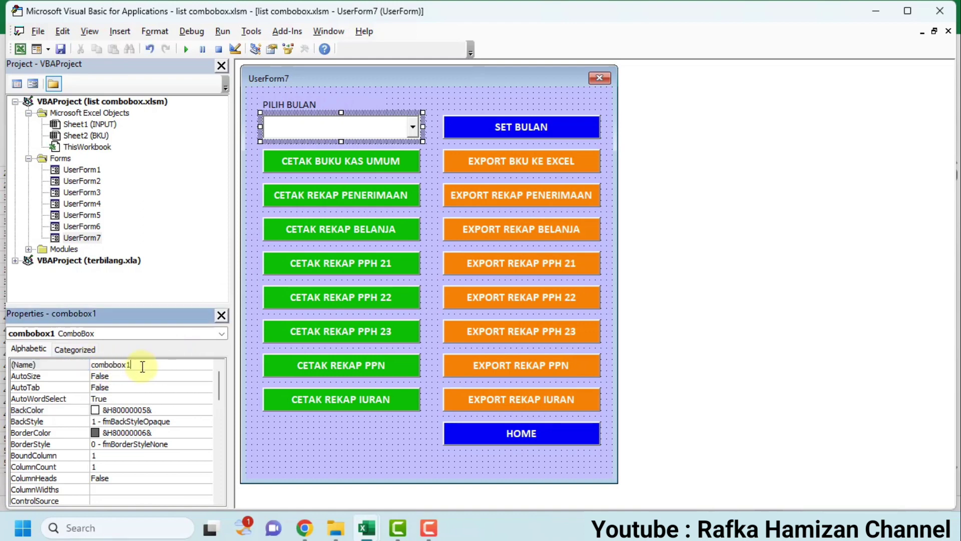
{"action": "type", "text": "C"}
{"action": "type", "text": "B_"}
{"action": "key", "text": "BackSpace"}
{"action": "key", "text": "BackSpace"}
{"action": "key", "text": "BackSpace"}
{"action": "type", "text": "CB_BULAN"}
{"action": "left_click", "coordinate": [342, 447]}
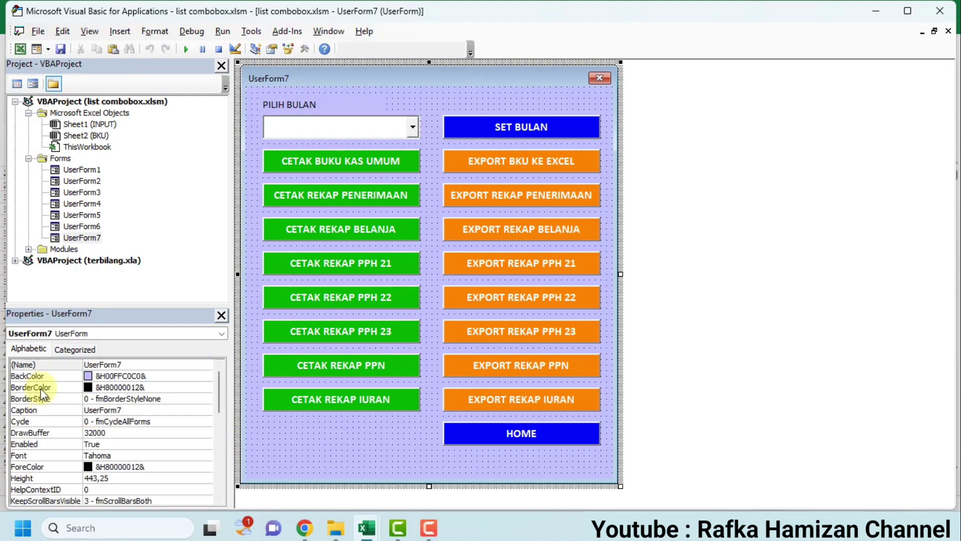
{"action": "left_click", "coordinate": [293, 130]}
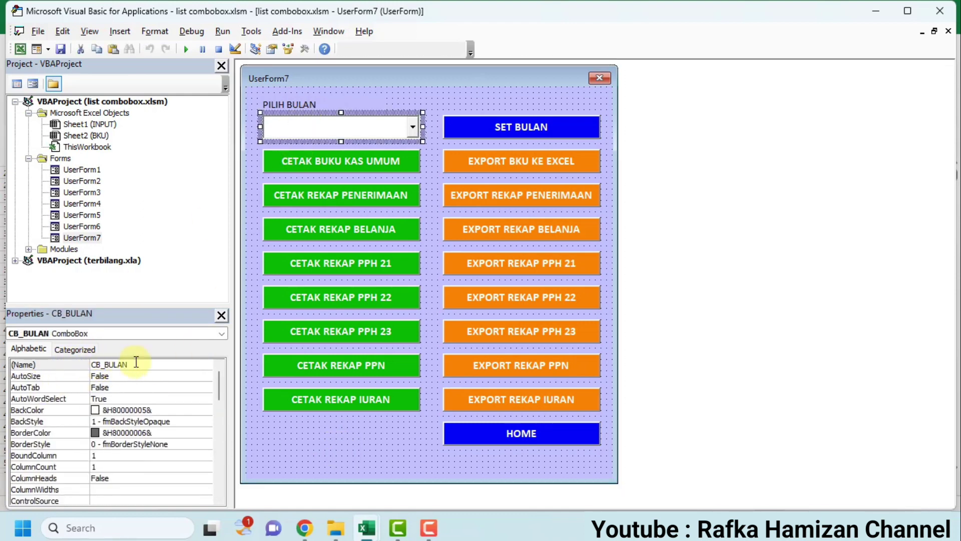
- Complete the With CB_BULAN line and add .AddItem "Januari" beneath it
{"action": "left_click", "coordinate": [352, 439]}
{"action": "key", "text": "F7"}
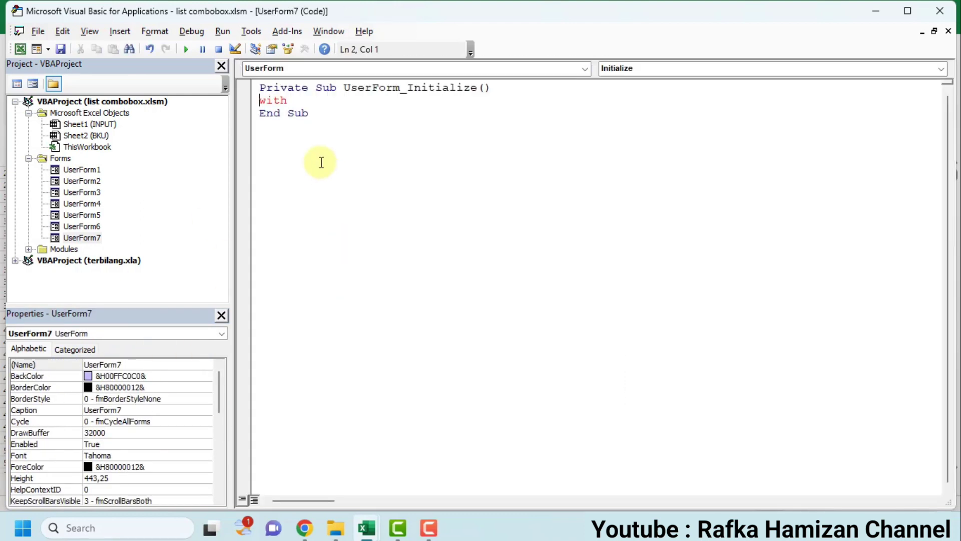
{"action": "left_click", "coordinate": [310, 100]}
{"action": "type", "text": "B_BU"}
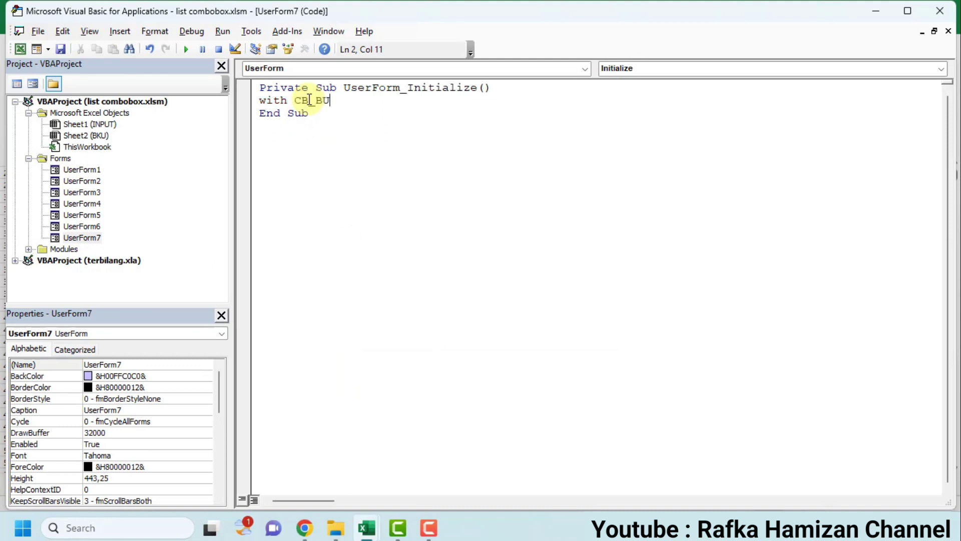
{"action": "type", "text": "LAN"}
{"action": "key", "text": "Return"}
{"action": "type", "text": "."}
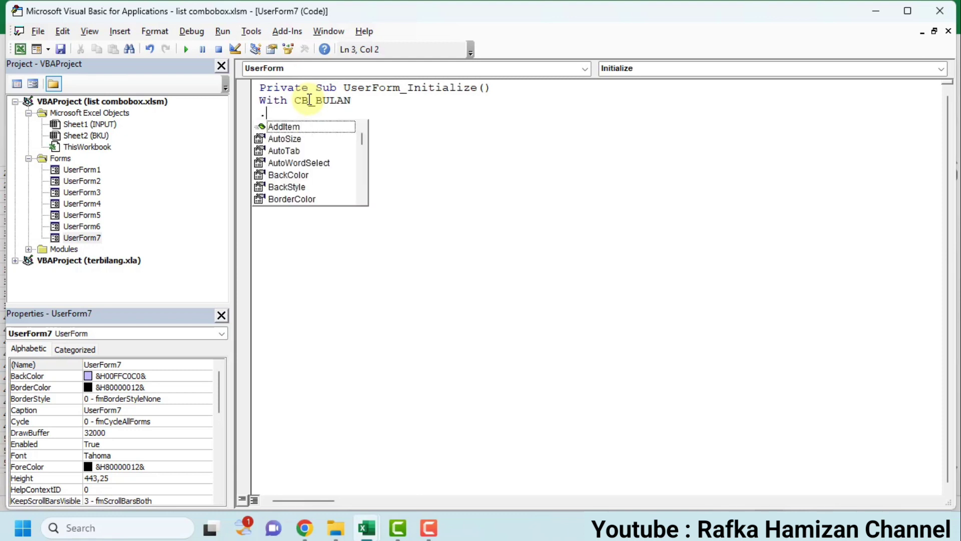
{"action": "double_click", "coordinate": [288, 128]}
{"action": "type", "text": "\""}
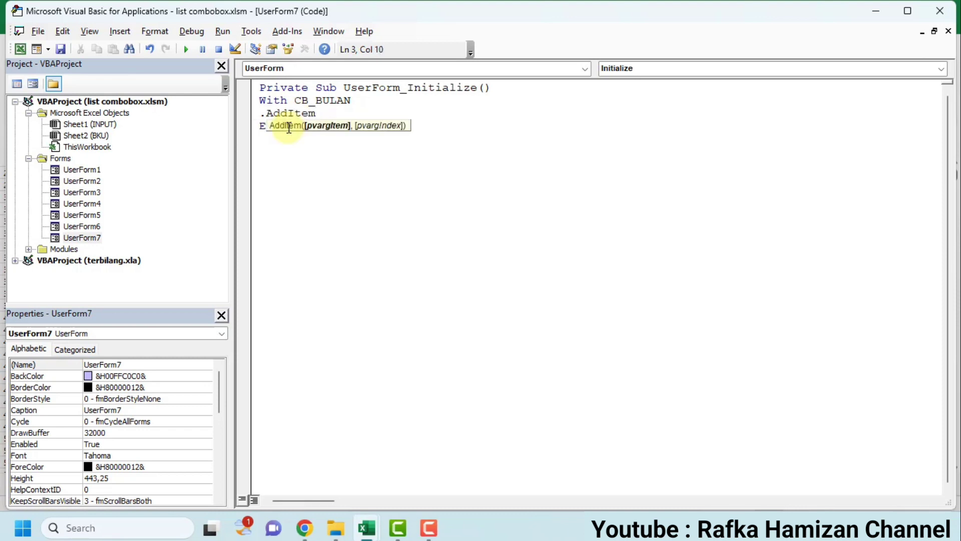
{"action": "type", "text": "Januari"}
{"action": "key", "text": "Return"}
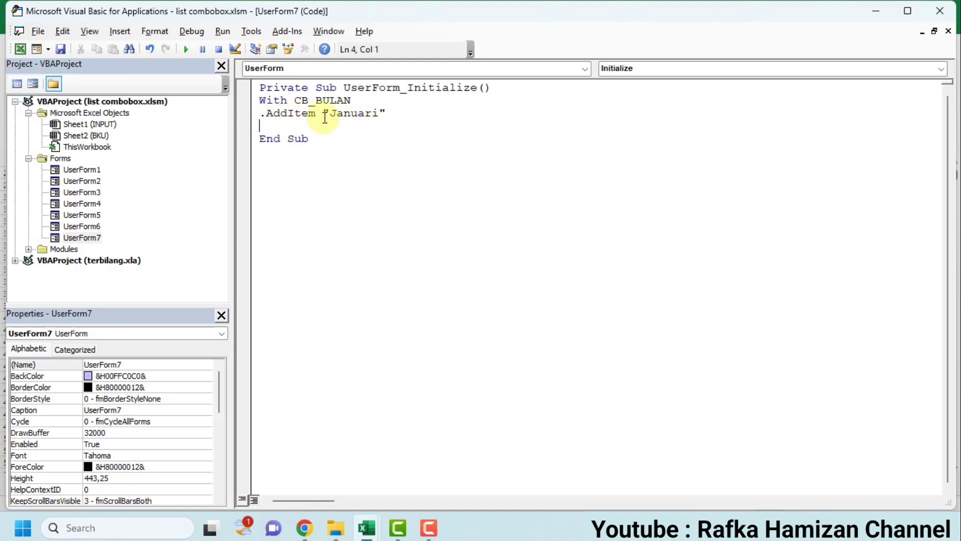
- Copy the Januari AddItem line and paste it until twelve identical lines exist
{"action": "left_click_drag", "start_coordinate": [261, 114], "coordinate": [383, 113]}
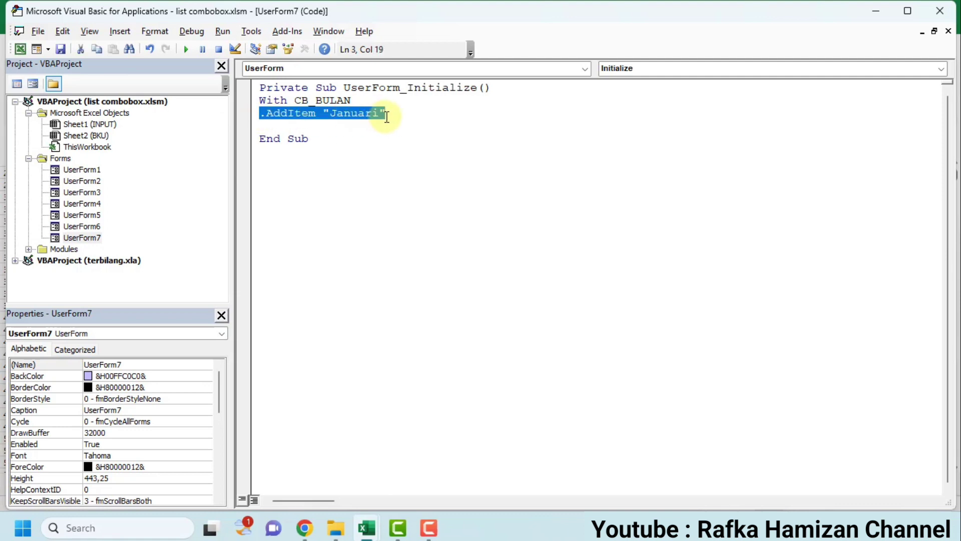
{"action": "key", "text": "ctrl+c"}
{"action": "left_click", "coordinate": [344, 128]}
{"action": "key", "text": "ctrl+v"}
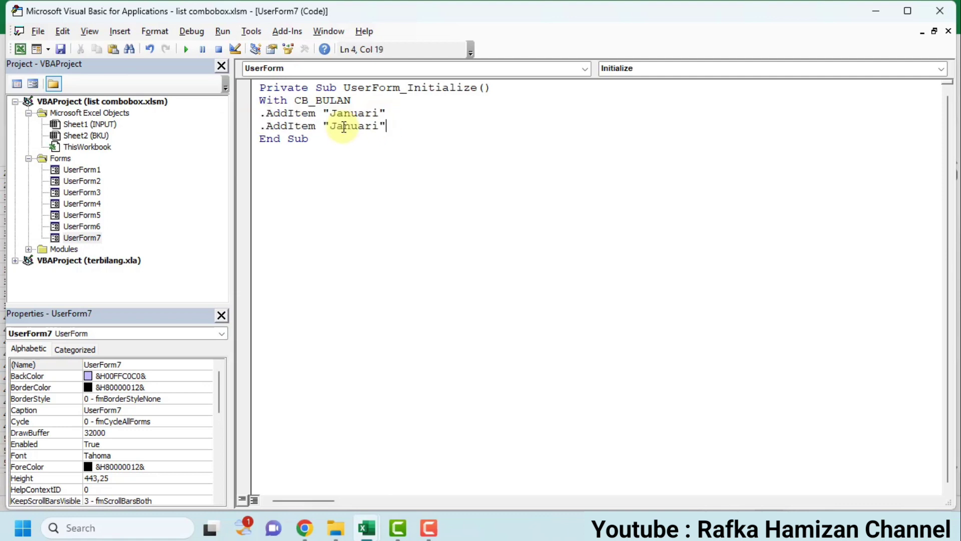
{"action": "key", "text": "Return"}
{"action": "key", "text": "ctrl+v"}
{"action": "key", "text": "Return"}
{"action": "key", "text": "ctrl+v"}
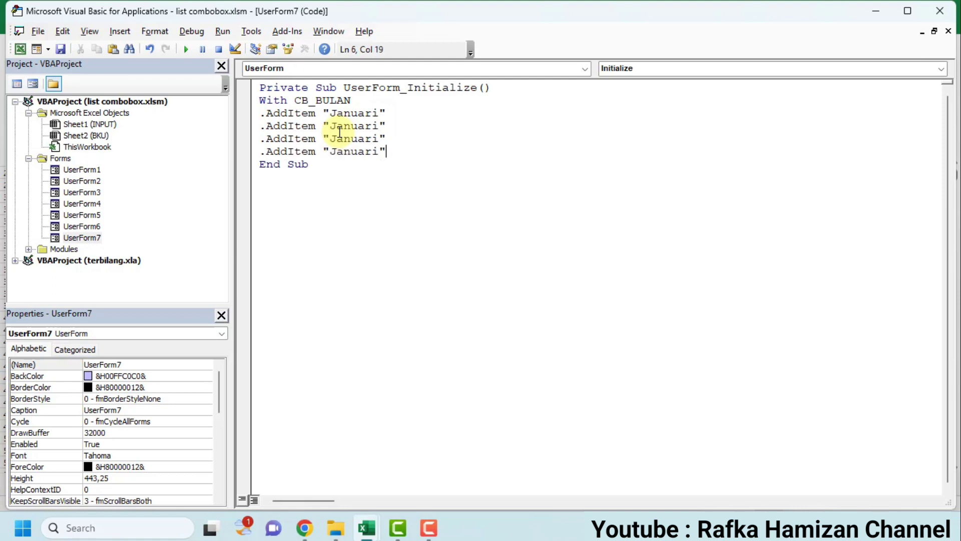
{"action": "key", "text": "Return"}
{"action": "key", "text": "ctrl+v"}
{"action": "key", "text": "Return"}
{"action": "key", "text": "ctrl+v"}
{"action": "key", "text": "Return"}
{"action": "key", "text": "ctrl+v"}
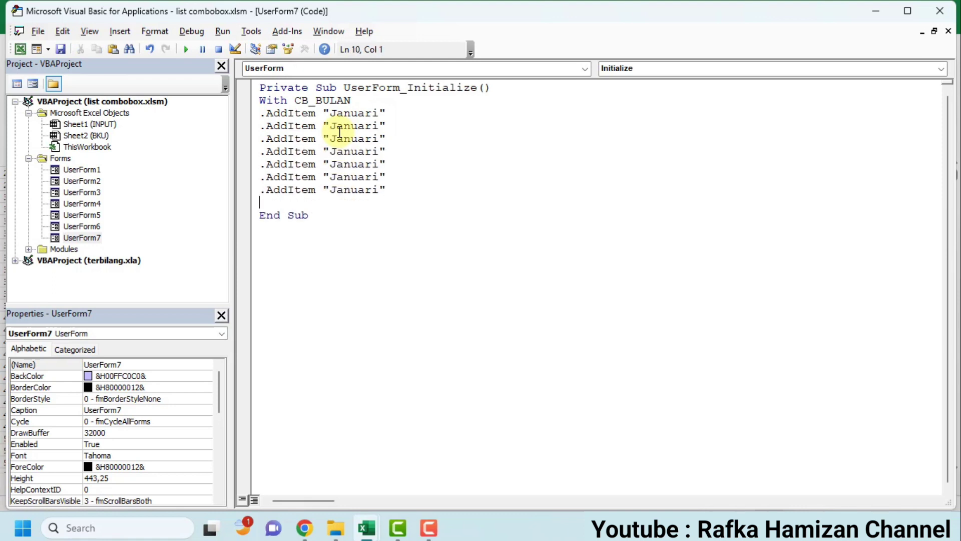
{"action": "key", "text": "Return"}
{"action": "key", "text": "ctrl+v"}
{"action": "key", "text": "Return"}
{"action": "key", "text": "ctrl+v"}
{"action": "key", "text": "Return"}
{"action": "key", "text": "ctrl+v"}
{"action": "key", "text": "Return"}
{"action": "key", "text": "ctrl+v"}
{"action": "key", "text": "Return"}
{"action": "key", "text": "ctrl+v"}
{"action": "key", "text": "Return"}
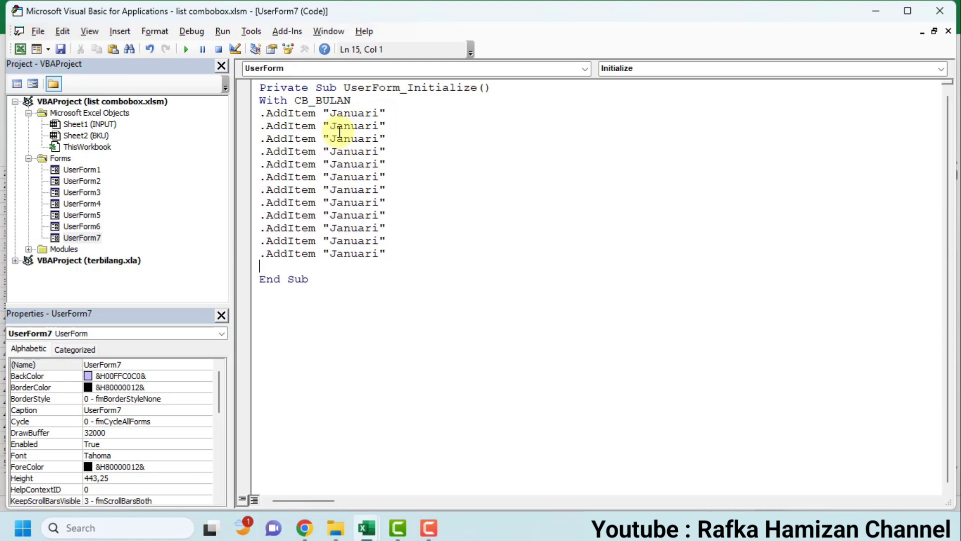
{"action": "key", "text": "ctrl+v"}
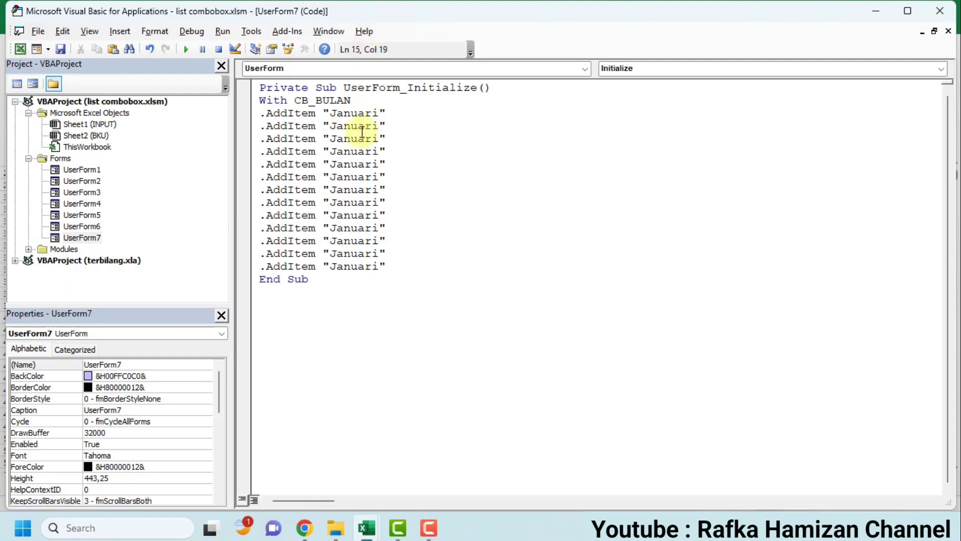
- Rename the second through seventh items to Februari, Maret, April, Mei, Juni and Juli
{"action": "double_click", "coordinate": [362, 125]}
{"action": "type", "text": "Febru"}
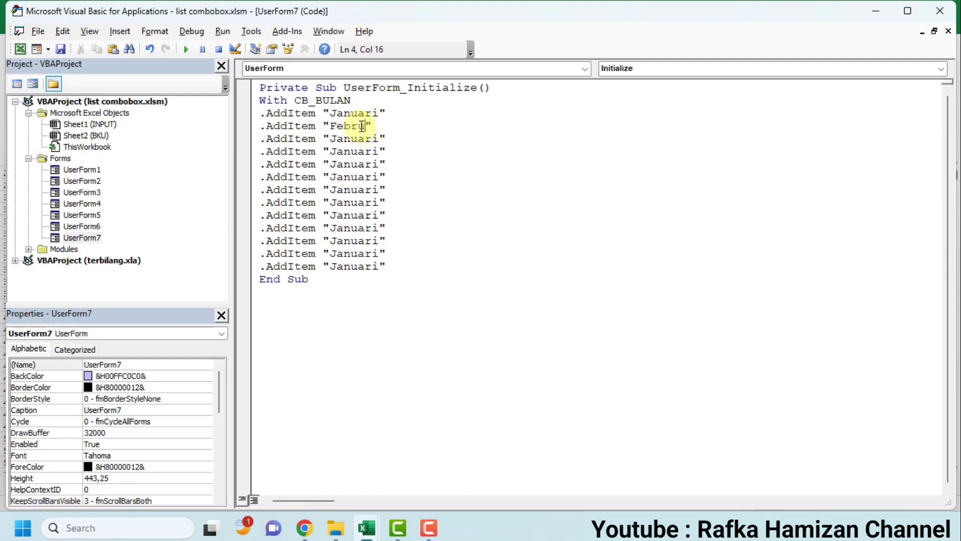
{"action": "type", "text": "ari"}
{"action": "double_click", "coordinate": [357, 139]}
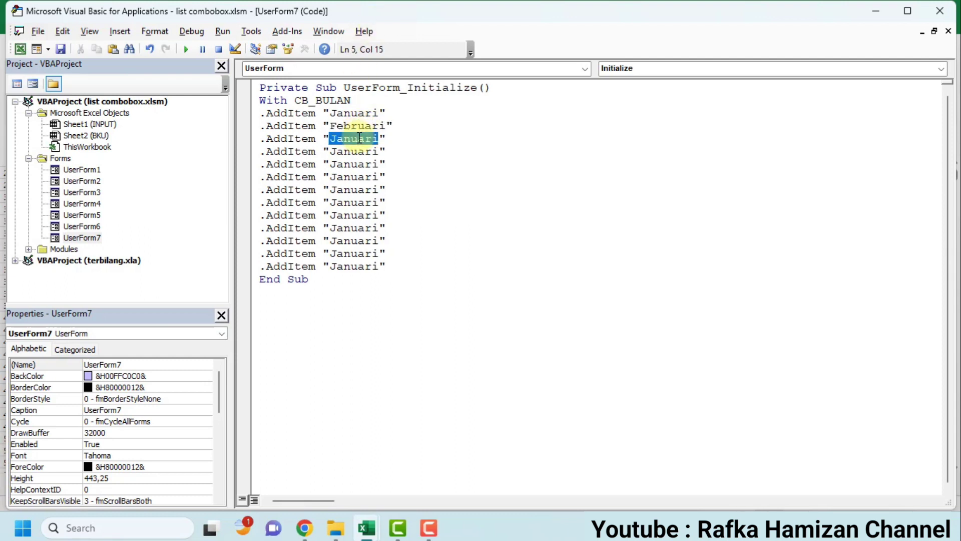
{"action": "type", "text": "Maret"}
{"action": "double_click", "coordinate": [349, 151]}
{"action": "type", "text": "April"}
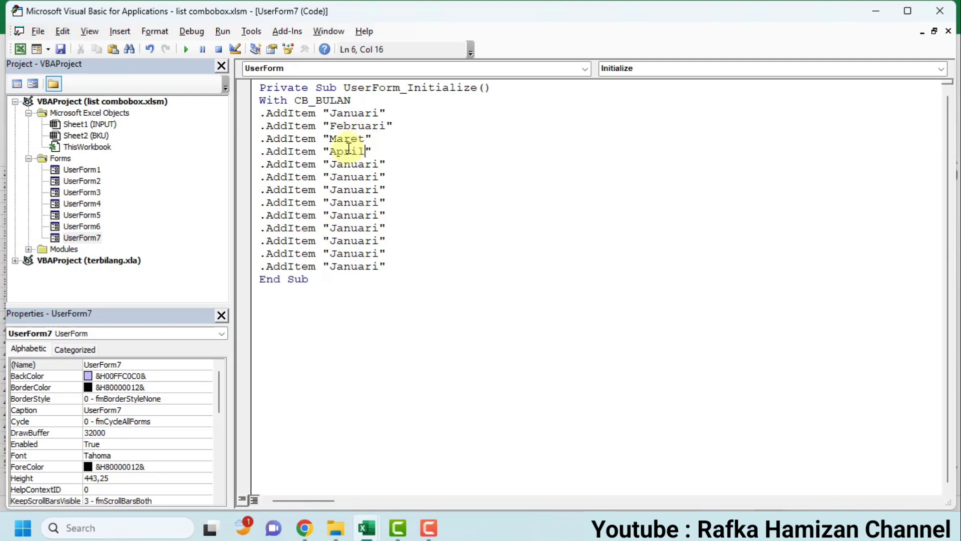
{"action": "double_click", "coordinate": [350, 164]}
{"action": "type", "text": "Mei"}
{"action": "double_click", "coordinate": [346, 177]}
{"action": "type", "text": "Juni"}
{"action": "double_click", "coordinate": [351, 190]}
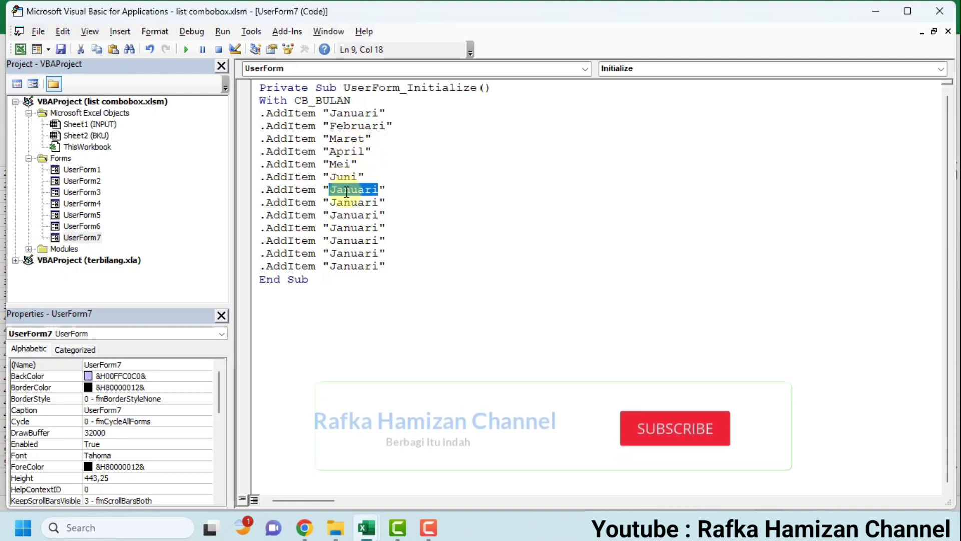
{"action": "type", "text": "Juli"}
- Rename the eighth through twelfth items to Agustus, September, Oktober, November and Desember
{"action": "double_click", "coordinate": [348, 203]}
{"action": "type", "text": "A"}
{"action": "type", "text": "gustus"}
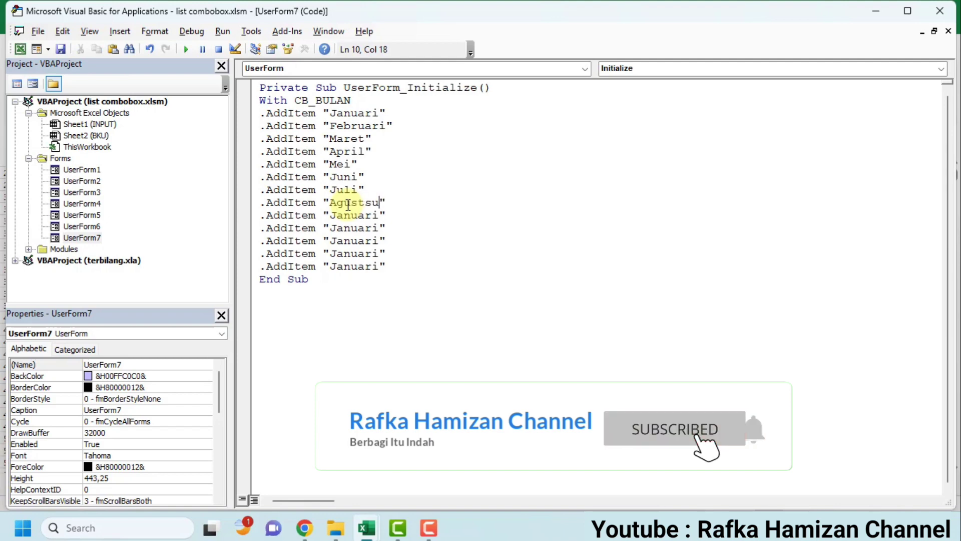
{"action": "double_click", "coordinate": [353, 216]}
{"action": "type", "text": "September"}
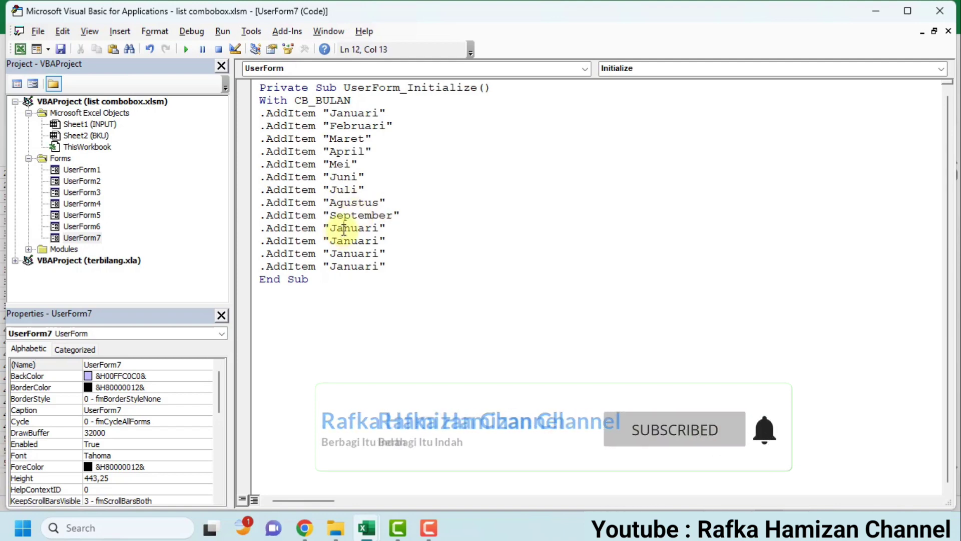
{"action": "double_click", "coordinate": [353, 228]}
{"action": "type", "text": "Oktober"}
{"action": "double_click", "coordinate": [345, 242]}
{"action": "type", "text": "November"}
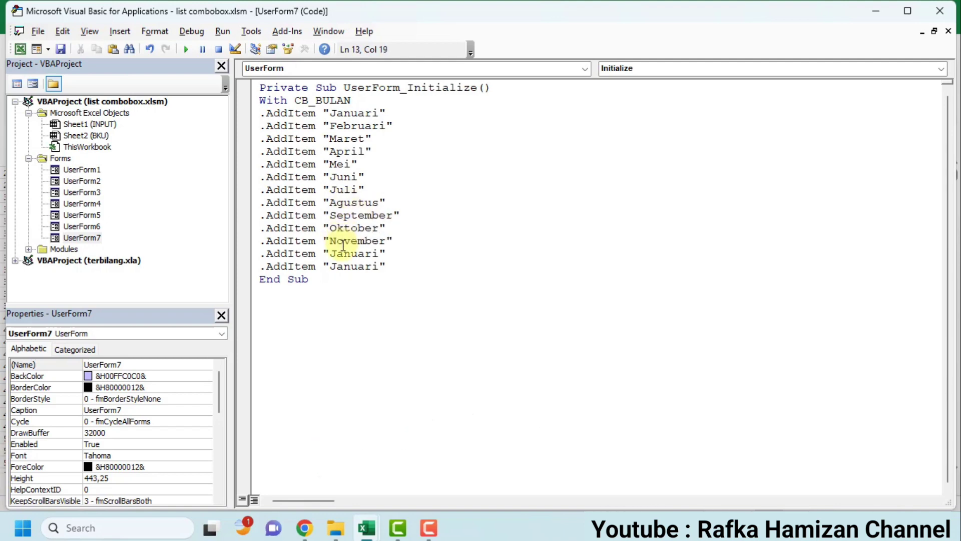
{"action": "double_click", "coordinate": [351, 254]}
{"action": "type", "text": "Desember"}
{"action": "key", "text": "Down"}
- Delete the leftover Januari AddItem line and close the block with End With
{"action": "left_click_drag", "start_coordinate": [378, 266], "coordinate": [260, 266]}
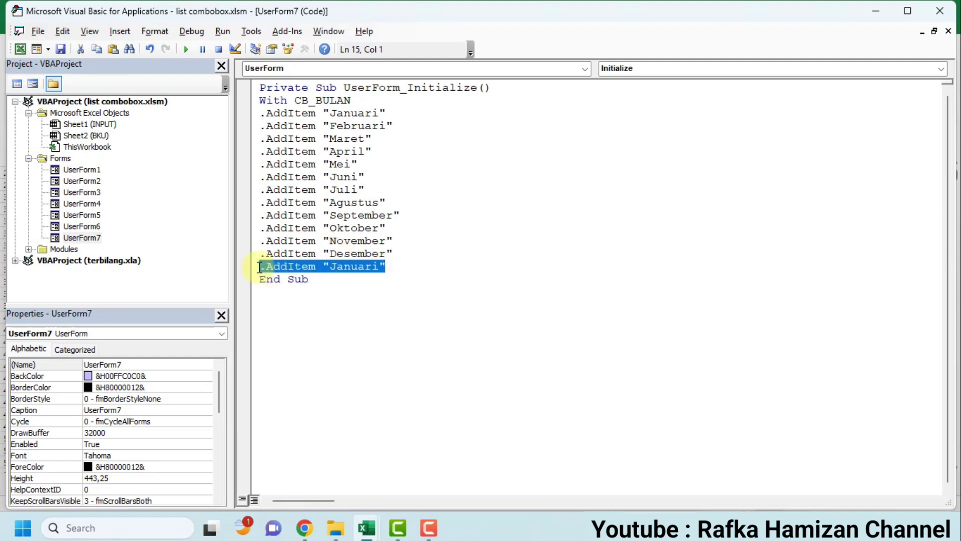
{"action": "key", "text": "BackSpace"}
{"action": "type", "text": "En"}
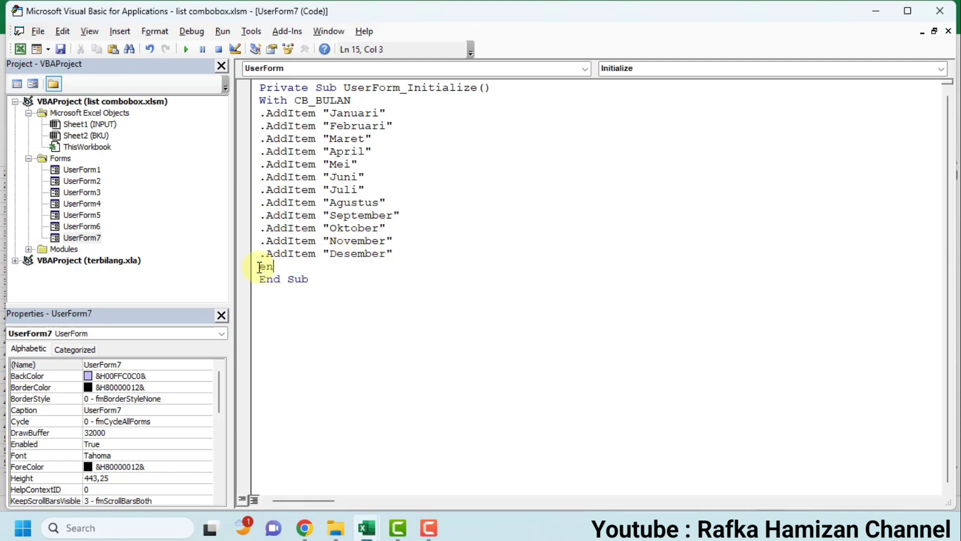
{"action": "type", "text": "d With"}
{"action": "left_click", "coordinate": [64, 49]}
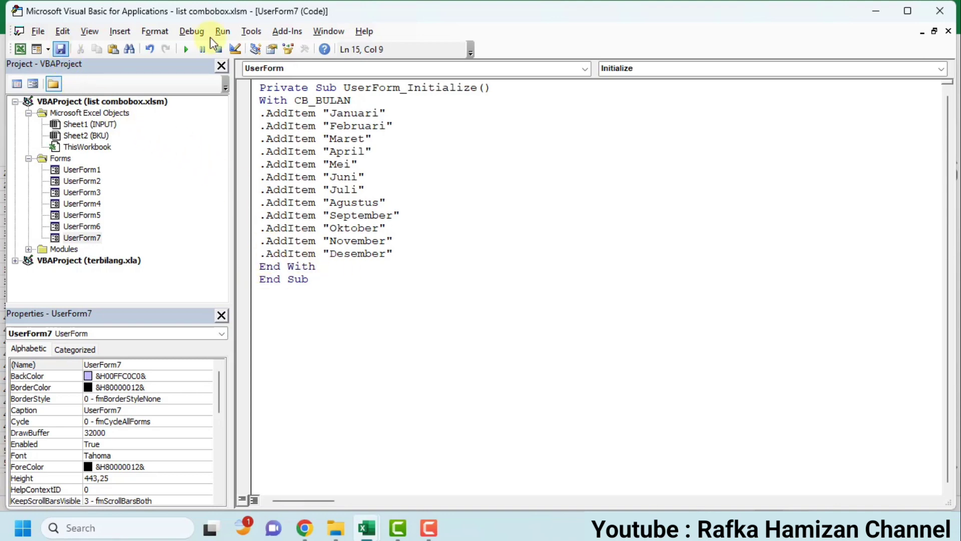
- Close and reopen the Visual Basic editor, then open UserForm7's design view
{"action": "left_click", "coordinate": [948, 19]}
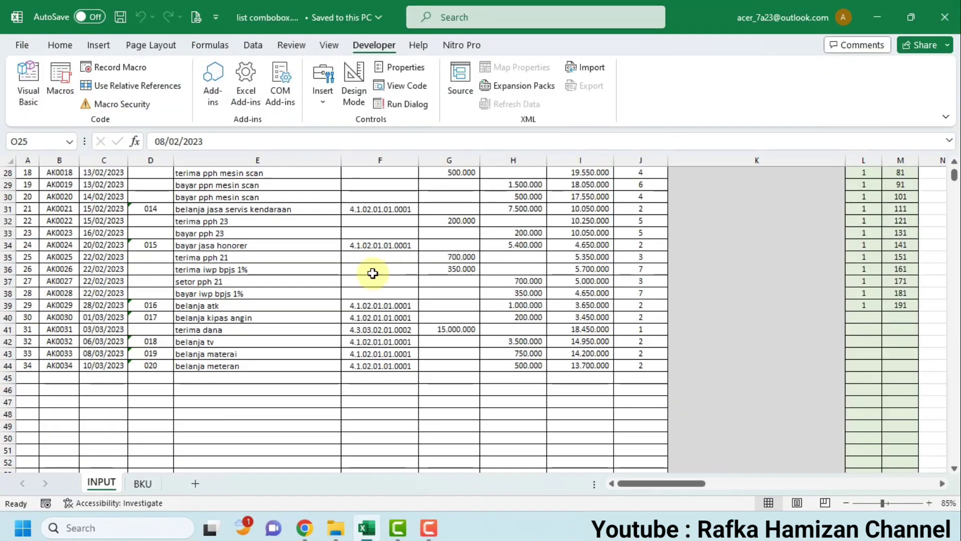
{"action": "left_click", "coordinate": [16, 86]}
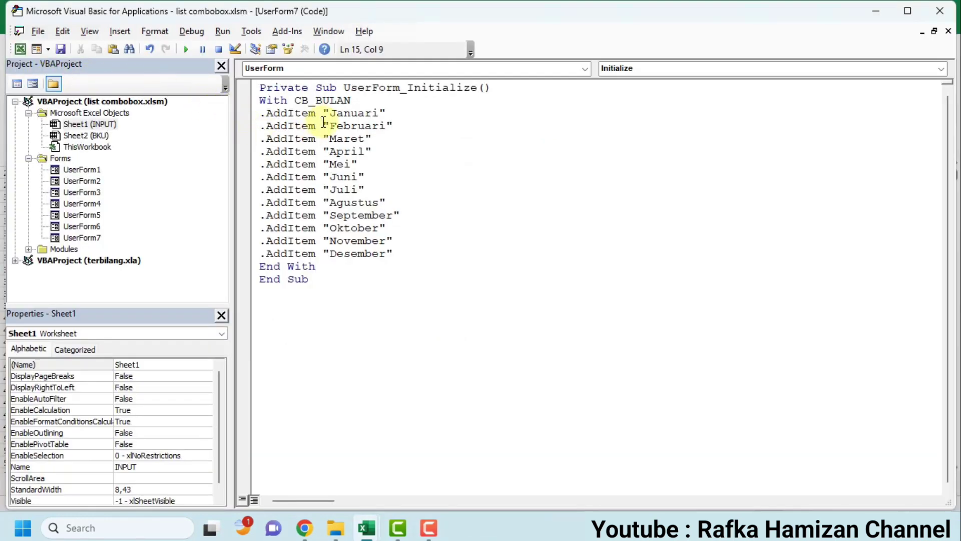
{"action": "double_click", "coordinate": [80, 238]}
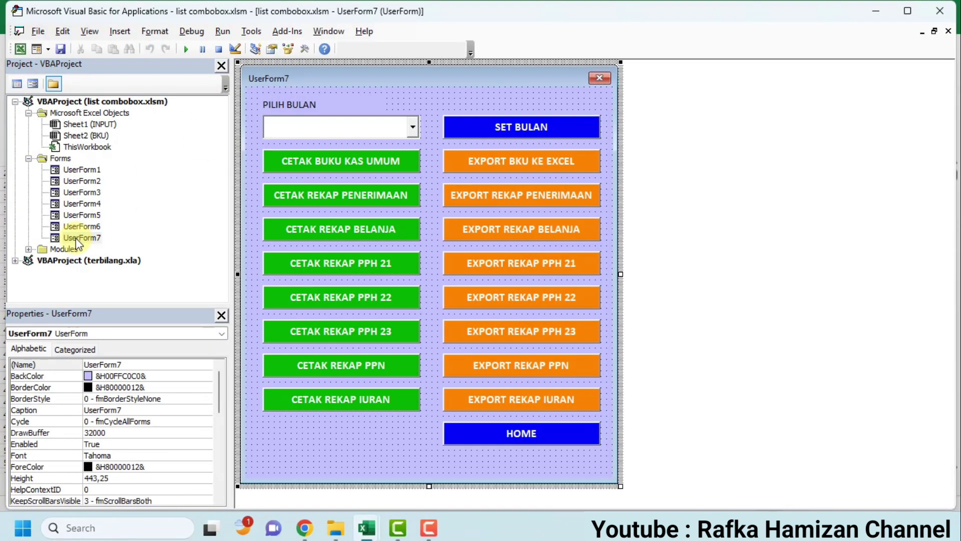
{"action": "left_click", "coordinate": [187, 52]}
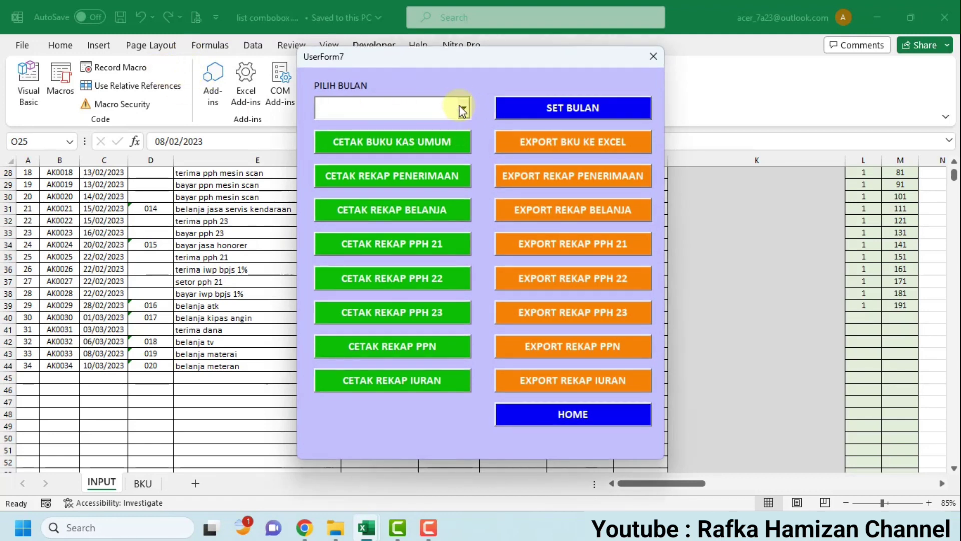
{"action": "left_click", "coordinate": [463, 108]}
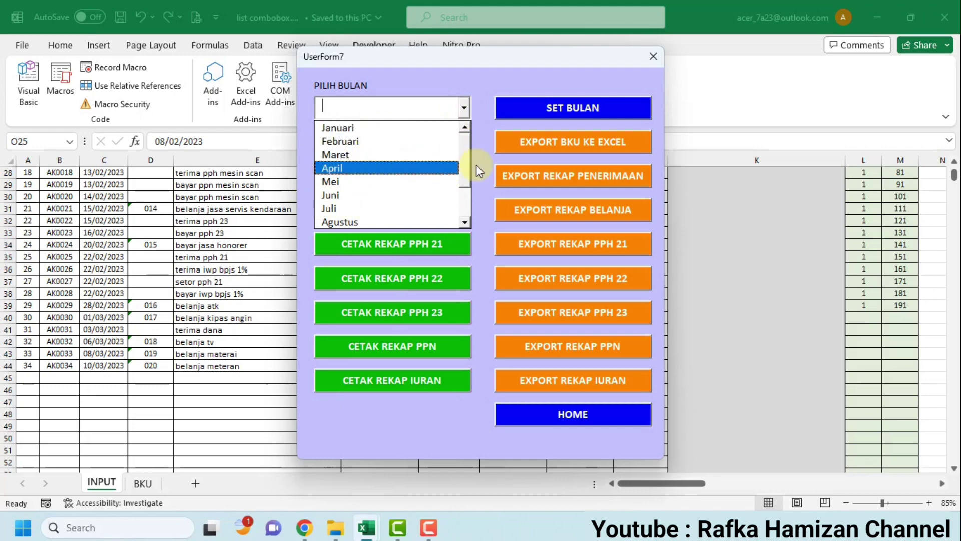
{"action": "scroll", "coordinate": [459, 204], "scroll_direction": "down", "scroll_amount": 2}
{"action": "scroll", "coordinate": [459, 189], "scroll_direction": "up", "scroll_amount": 2}
{"action": "left_click", "coordinate": [660, 53]}
{"action": "left_click", "coordinate": [653, 56]}
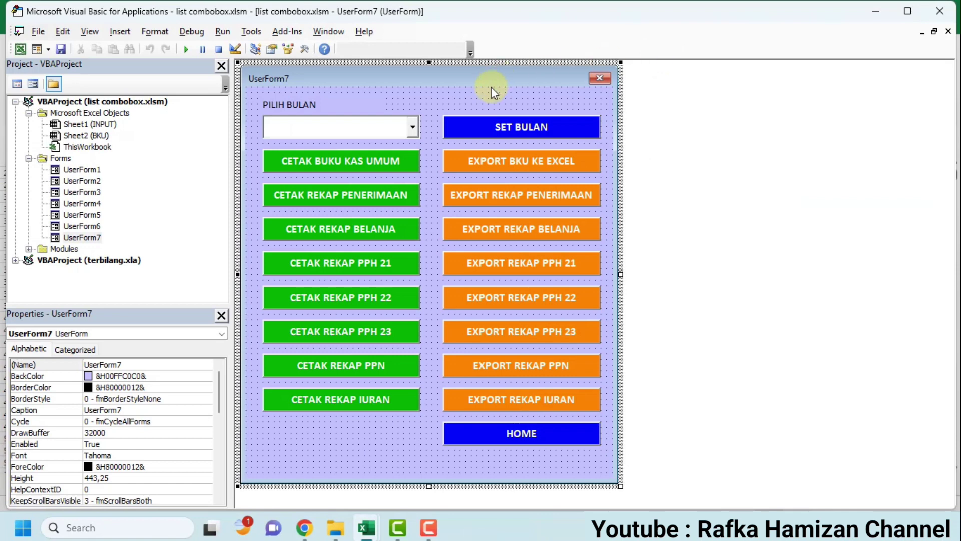